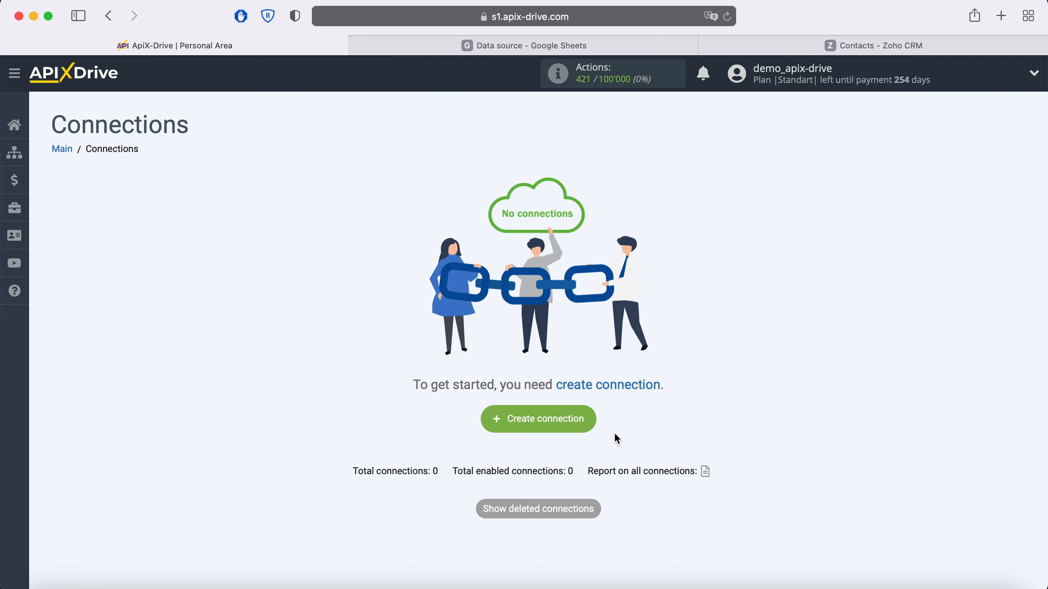
- Start a new connection with Google Sheets as the data source system
{"action": "left_click", "coordinate": [582, 420]}
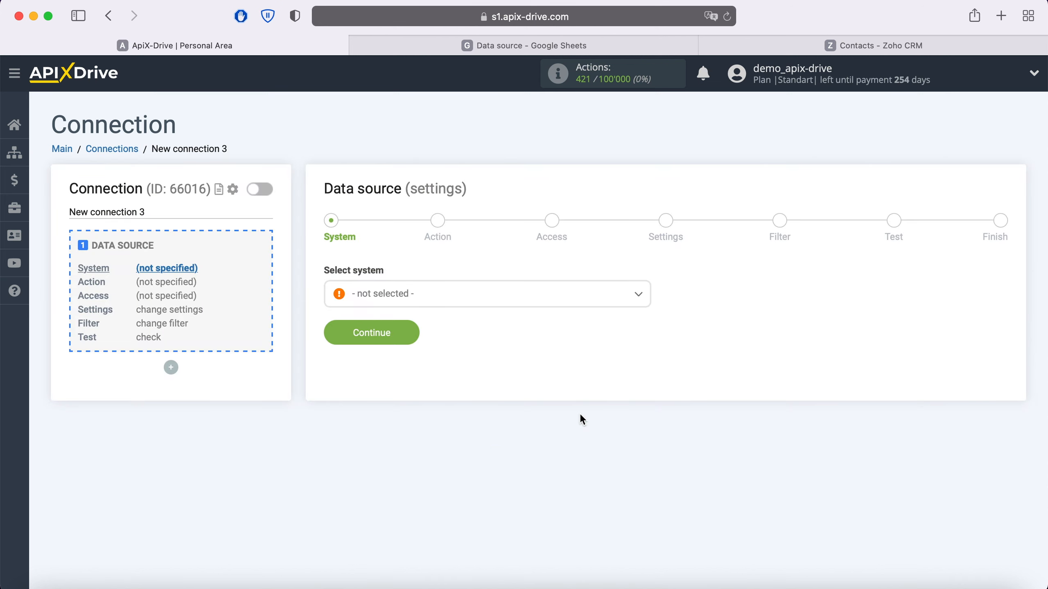
{"action": "left_click", "coordinate": [473, 303]}
{"action": "scroll", "coordinate": [491, 406], "scroll_direction": "down", "scroll_amount": 10}
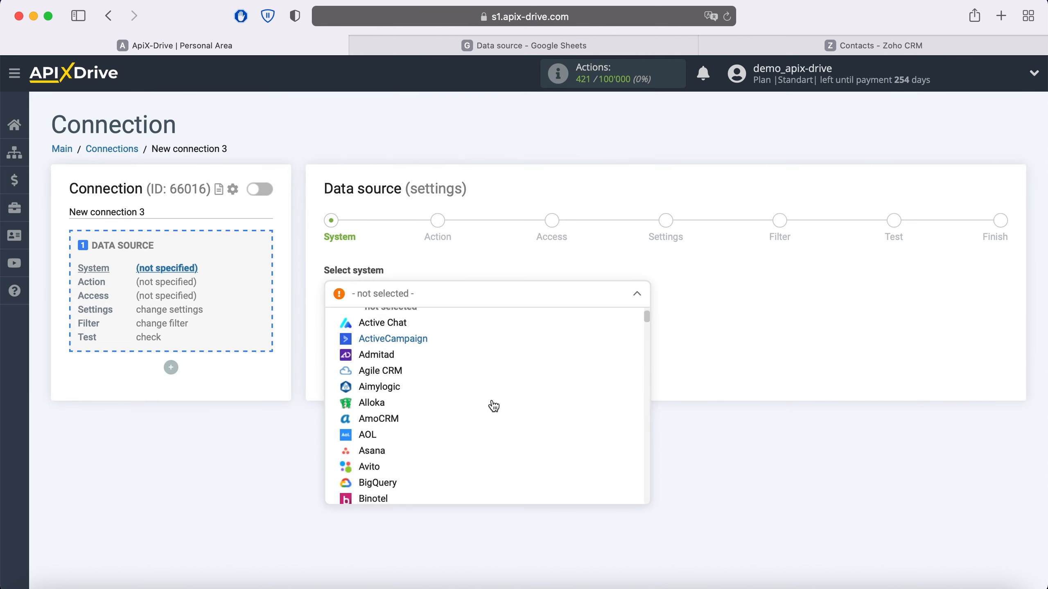
{"action": "scroll", "coordinate": [493, 409], "scroll_direction": "down", "scroll_amount": 3}
{"action": "left_click", "coordinate": [409, 440]}
{"action": "left_click", "coordinate": [410, 331]}
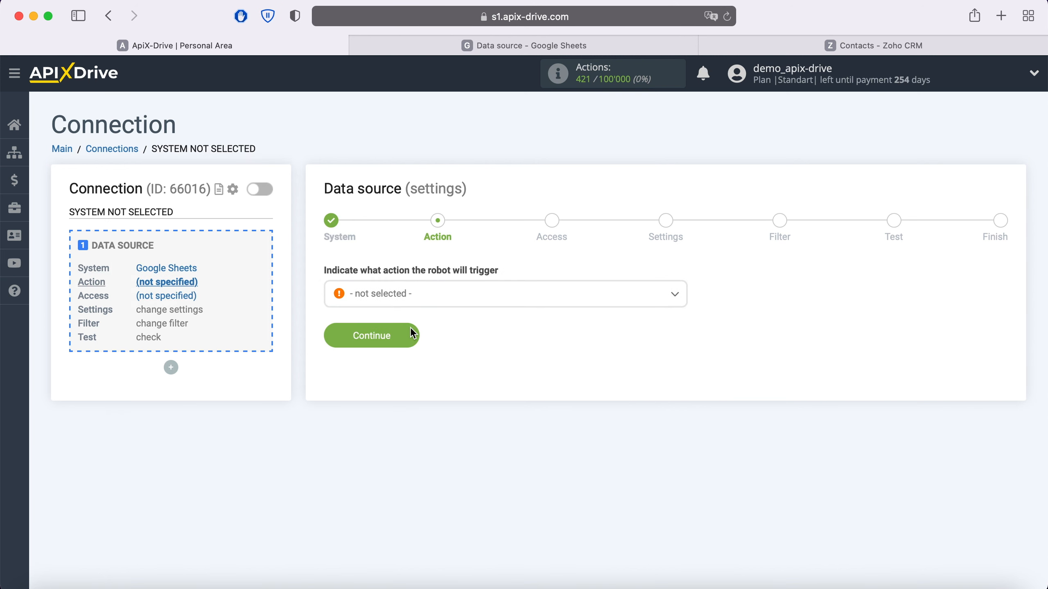
- Set the source action to Get Rows (new) and begin connecting a Google Sheets account
{"action": "left_click", "coordinate": [430, 298]}
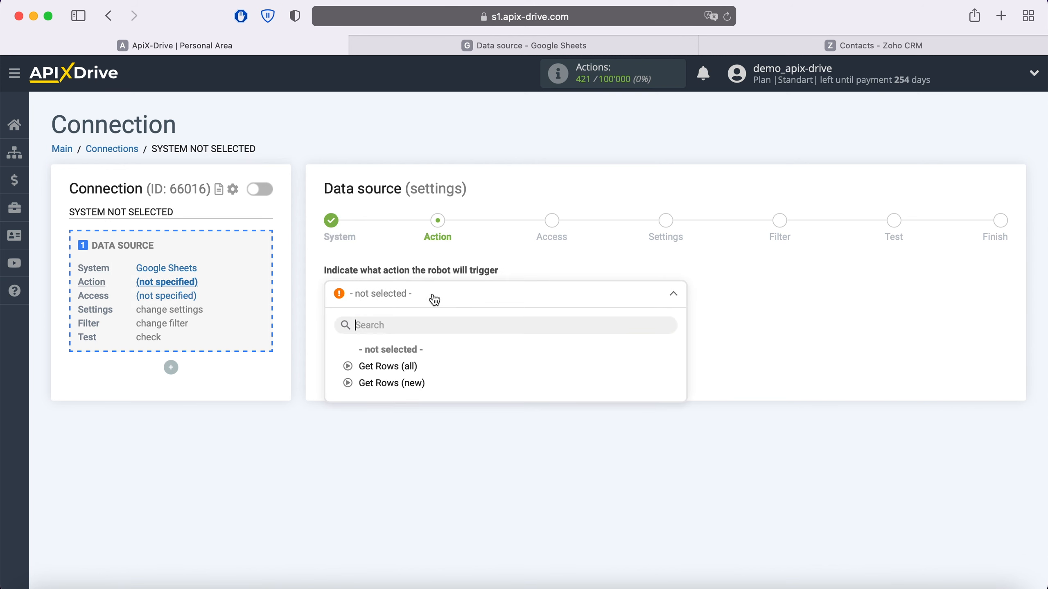
{"action": "left_click", "coordinate": [409, 383]}
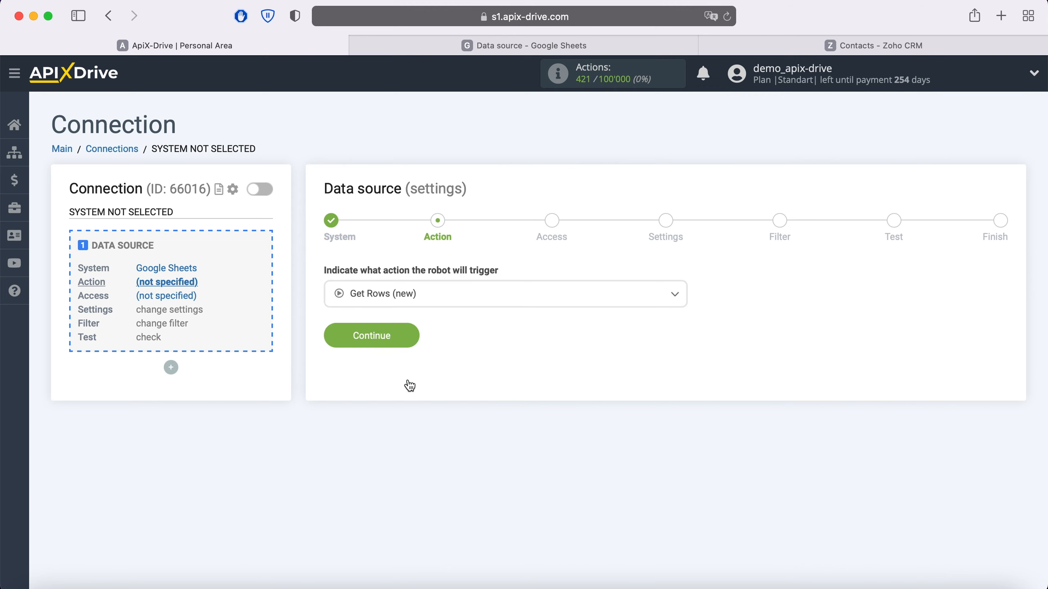
{"action": "left_click", "coordinate": [410, 336]}
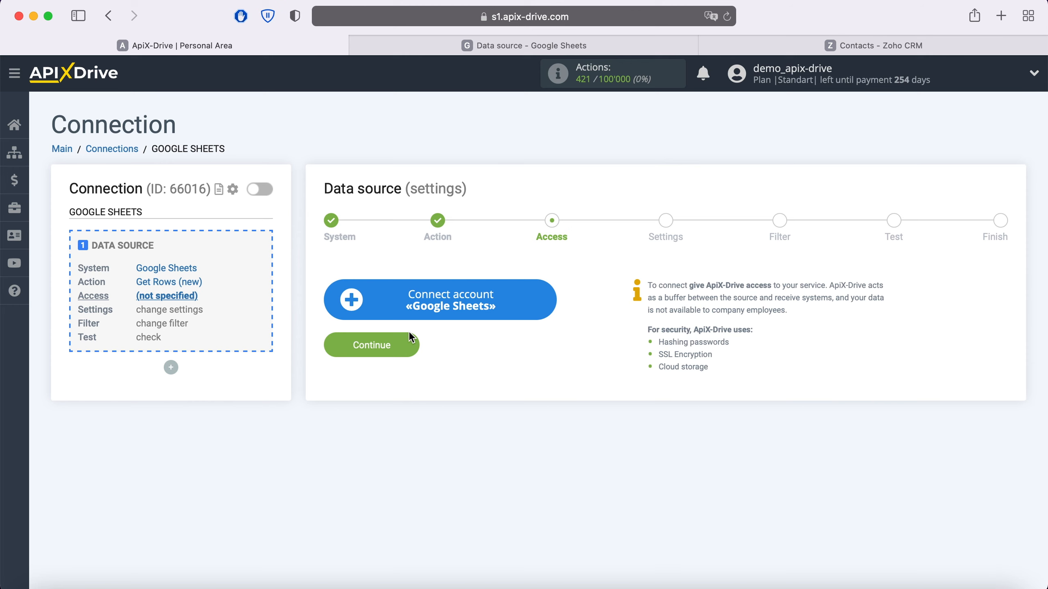
{"action": "left_click", "coordinate": [546, 301]}
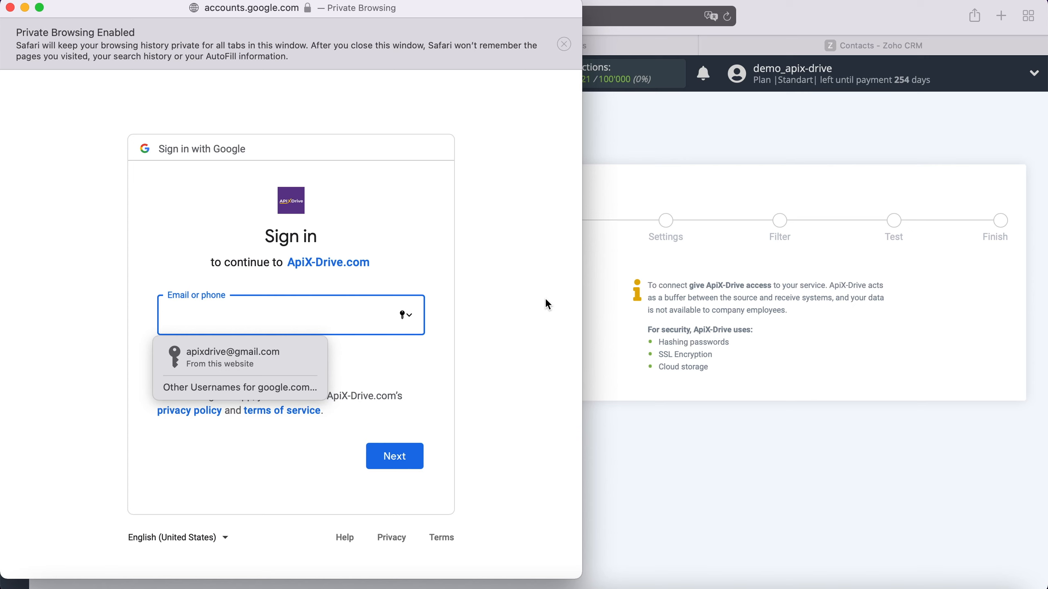
- Sign in to Google with the saved account e-mail and password
{"action": "left_click", "coordinate": [300, 357]}
{"action": "left_click", "coordinate": [421, 461]}
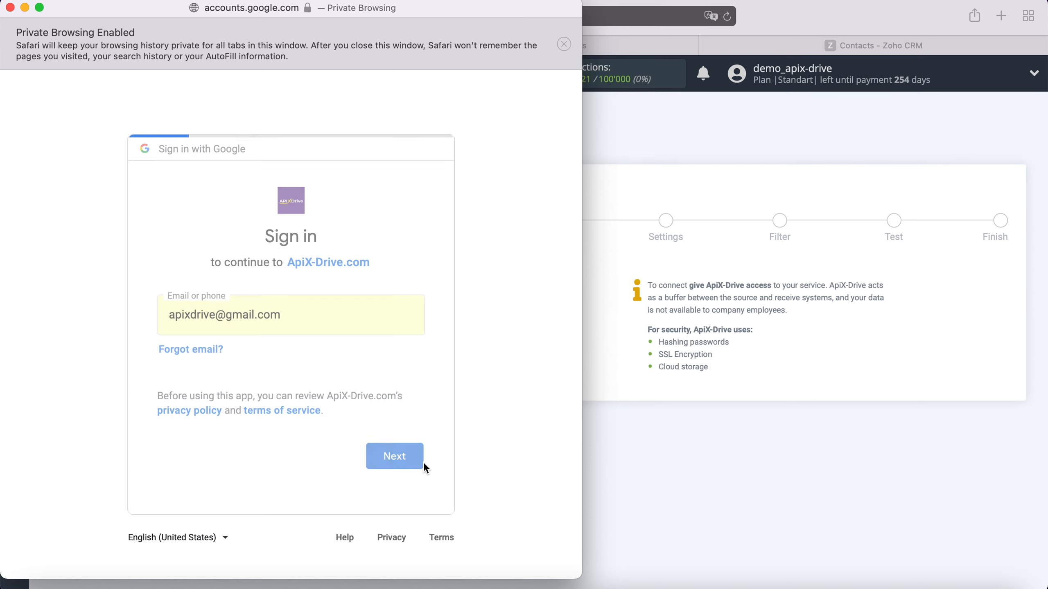
{"action": "left_click", "coordinate": [271, 363]}
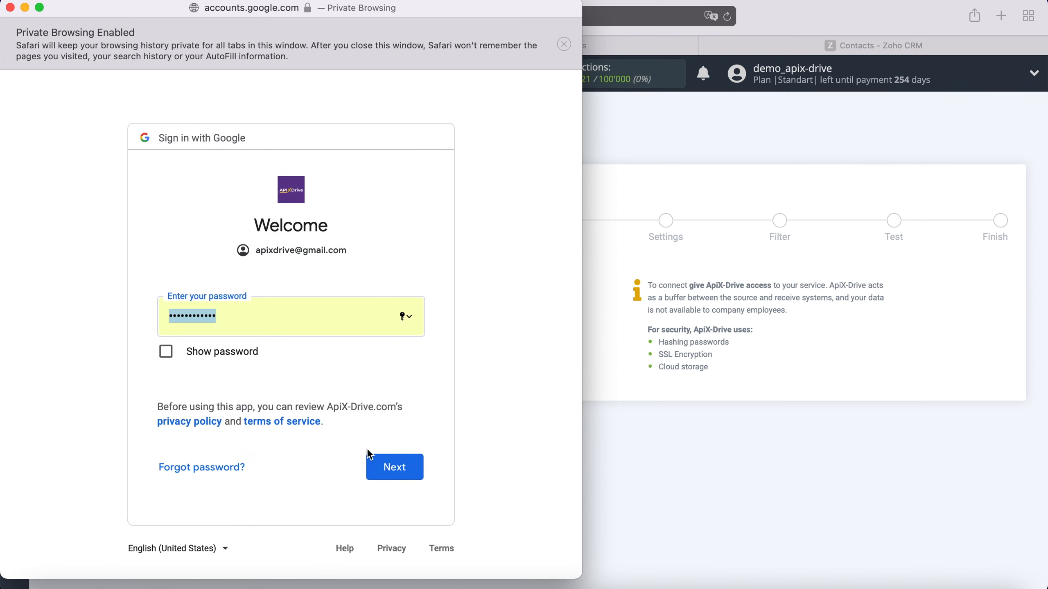
{"action": "left_click", "coordinate": [414, 465]}
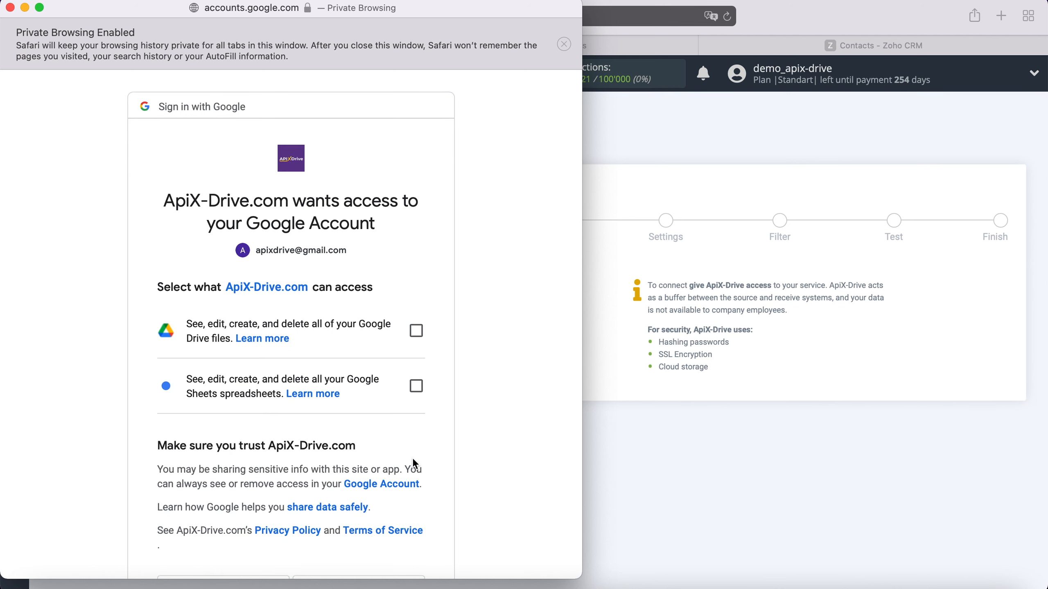
- Grant access to Google Drive files and Google Sheets spreadsheets
{"action": "left_click", "coordinate": [416, 332]}
{"action": "left_click", "coordinate": [422, 387]}
{"action": "scroll", "coordinate": [462, 378], "scroll_direction": "down", "scroll_amount": 2}
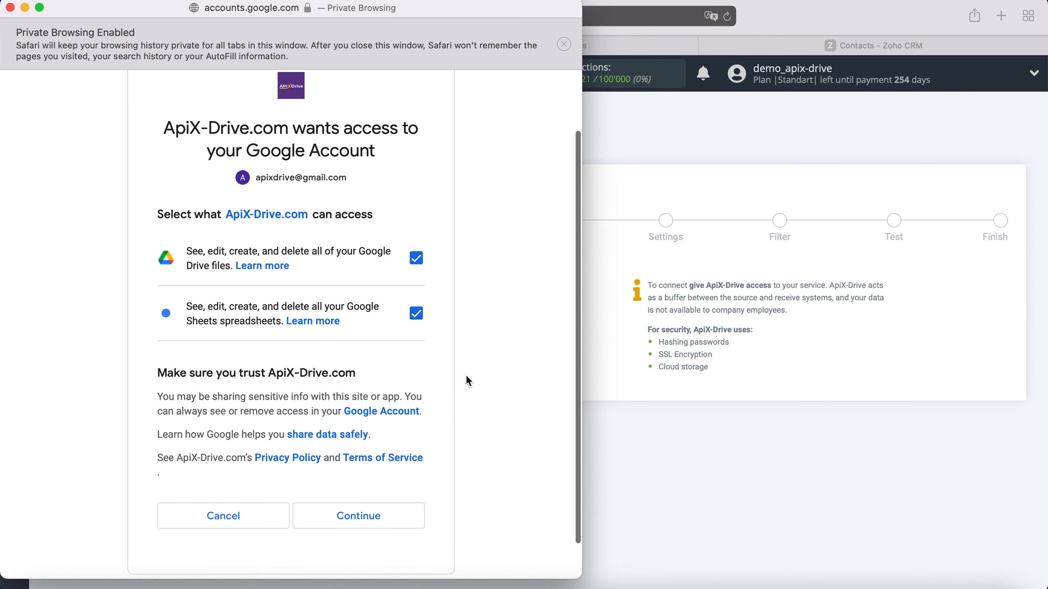
{"action": "left_click", "coordinate": [397, 508]}
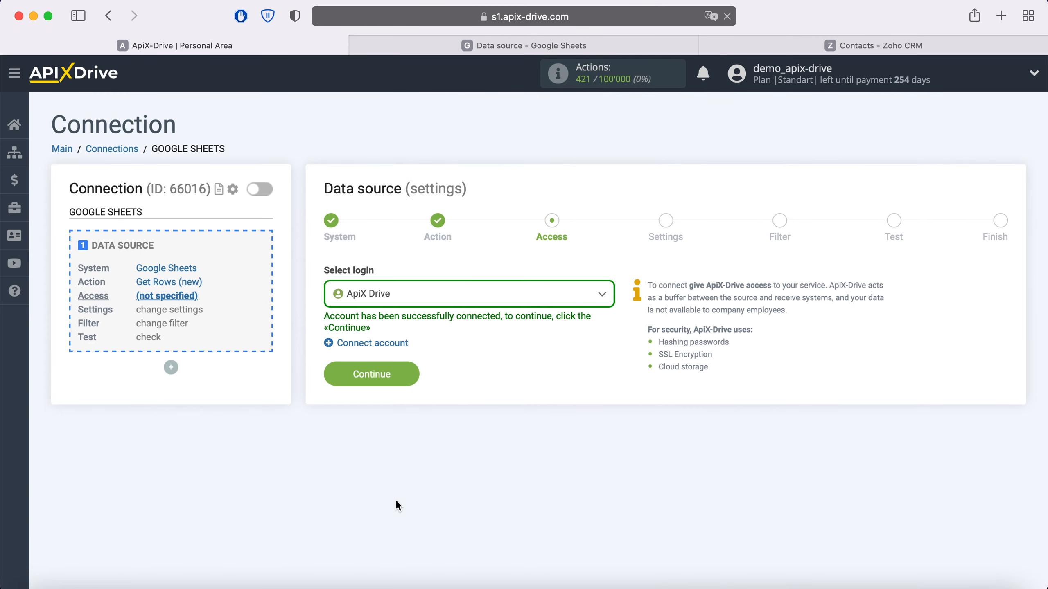
- Use the connected ApiX Drive login for the Google Sheets source
{"action": "left_click", "coordinate": [489, 293]}
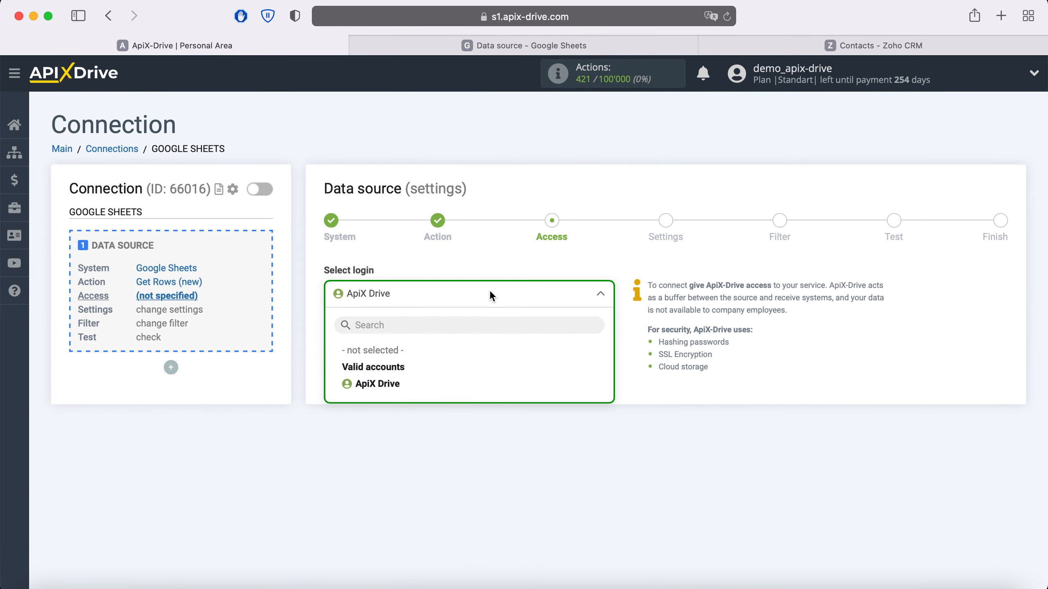
{"action": "left_click", "coordinate": [410, 378]}
{"action": "left_click", "coordinate": [408, 369]}
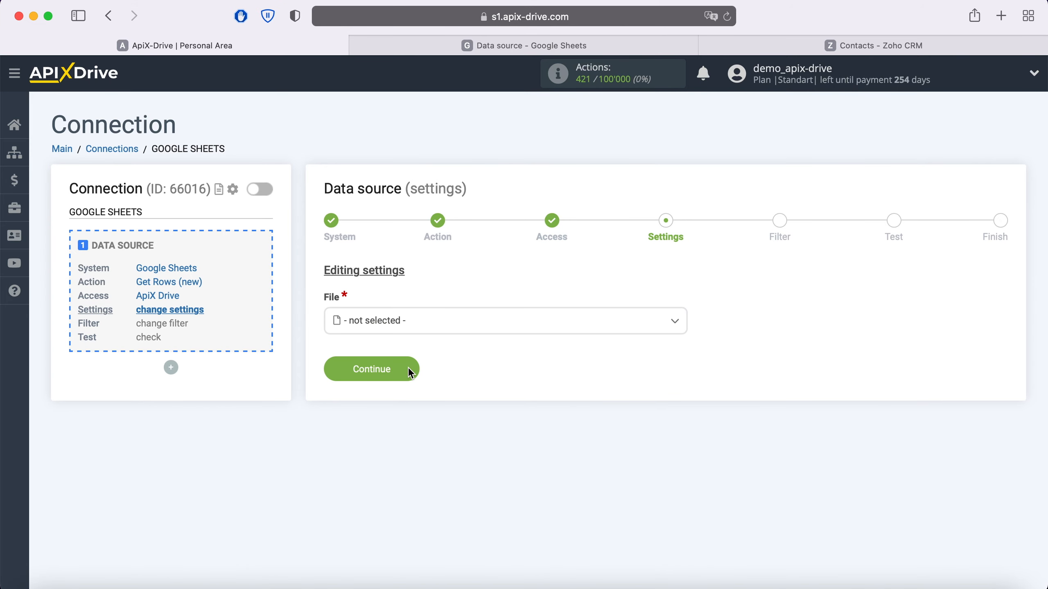
- Choose the 'Data source' file and sheet, then view the spreadsheet's rows
{"action": "left_click", "coordinate": [408, 321]}
{"action": "left_click", "coordinate": [388, 411]}
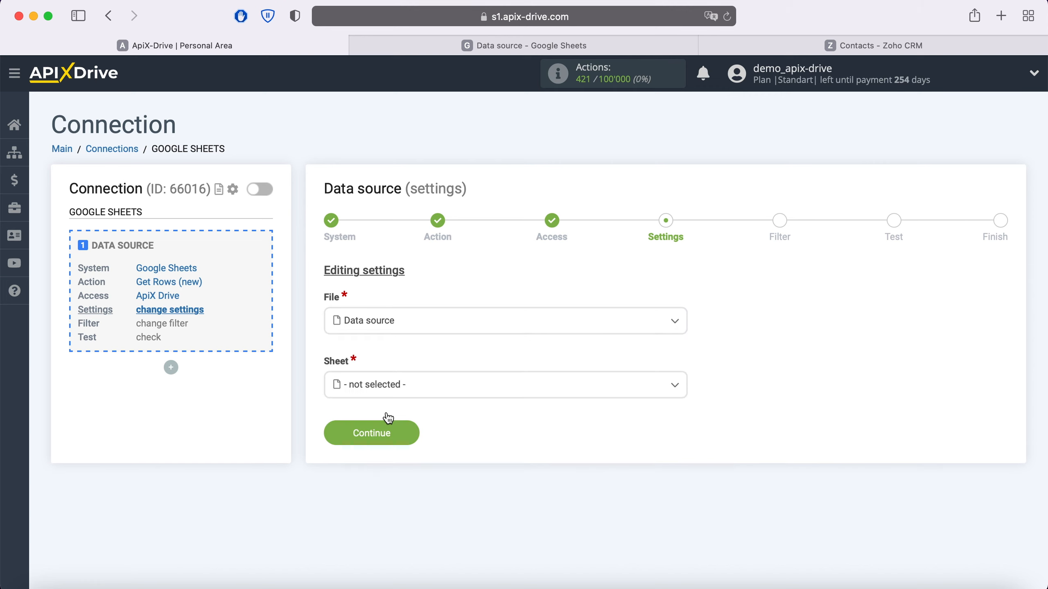
{"action": "left_click", "coordinate": [385, 391]}
{"action": "left_click", "coordinate": [389, 459]}
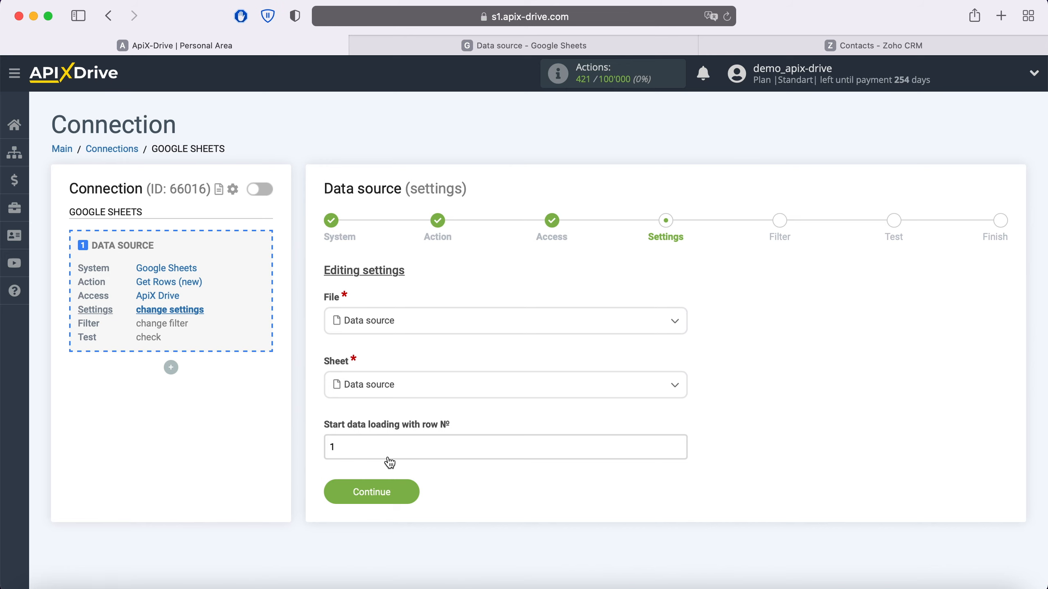
{"action": "left_click", "coordinate": [482, 47]}
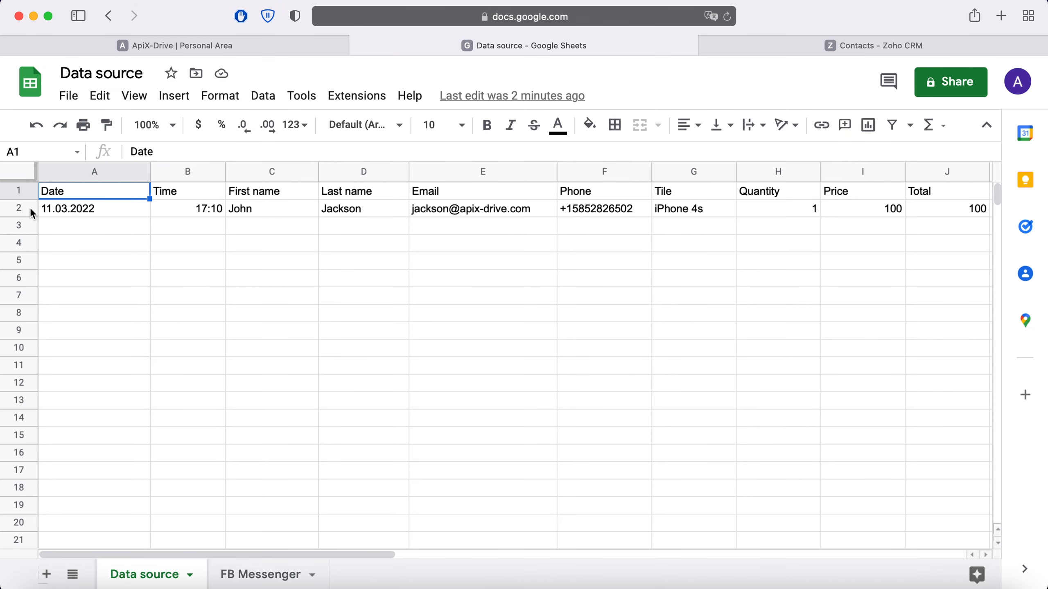
- Set 'Start data loading with row №' to 2 and continue to filtering
{"action": "left_click", "coordinate": [155, 46]}
{"action": "left_click_drag", "start_coordinate": [362, 439], "coordinate": [273, 448]}
{"action": "type", "text": "2"}
{"action": "left_click", "coordinate": [359, 492]}
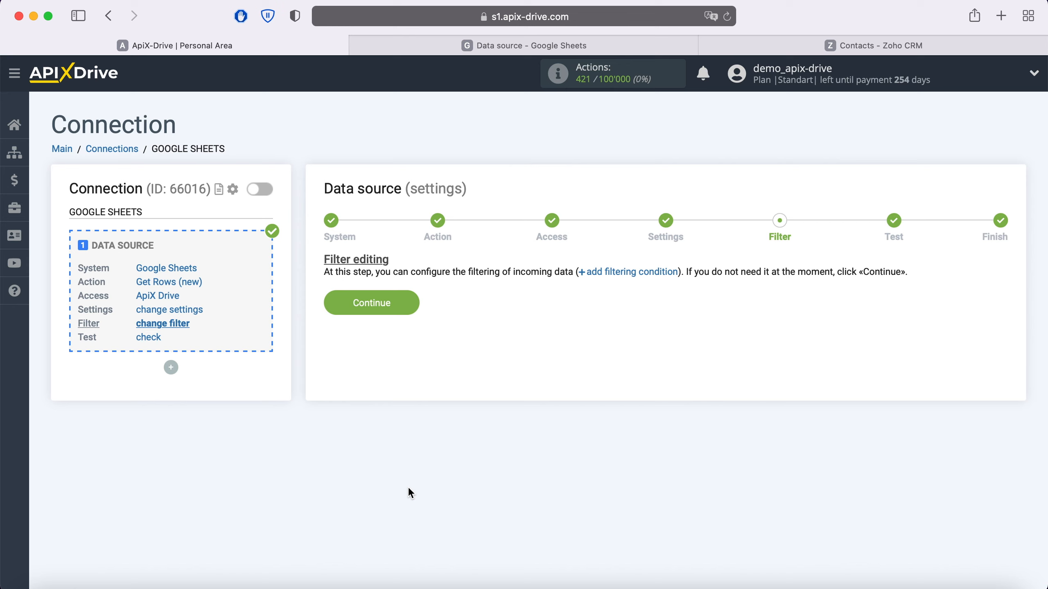
- Skip filtering, finish the Google Sheets source, and begin configuring the data destination
{"action": "left_click", "coordinate": [412, 301]}
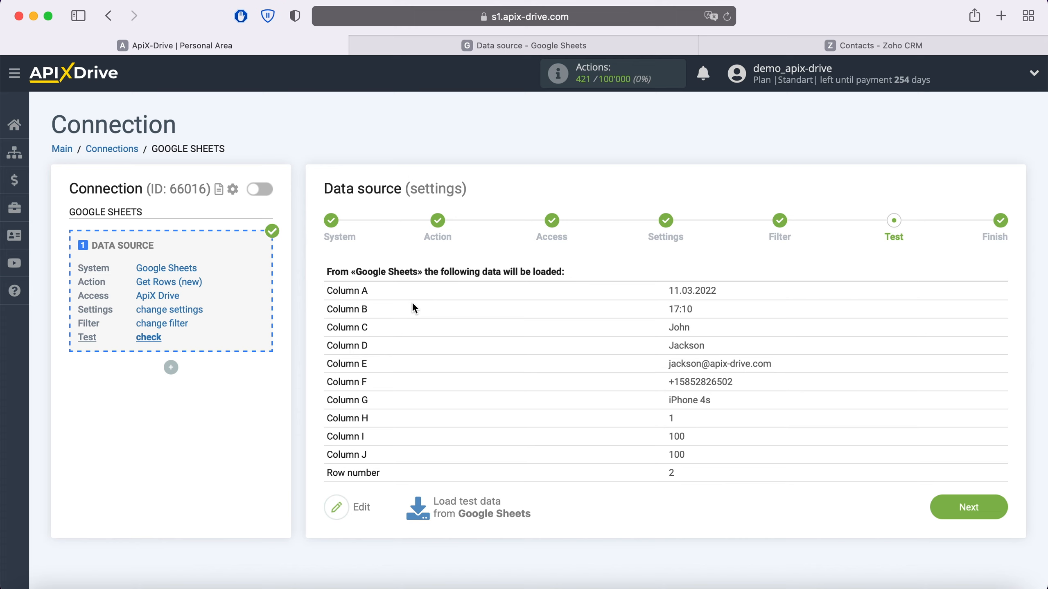
{"action": "left_click", "coordinate": [986, 507]}
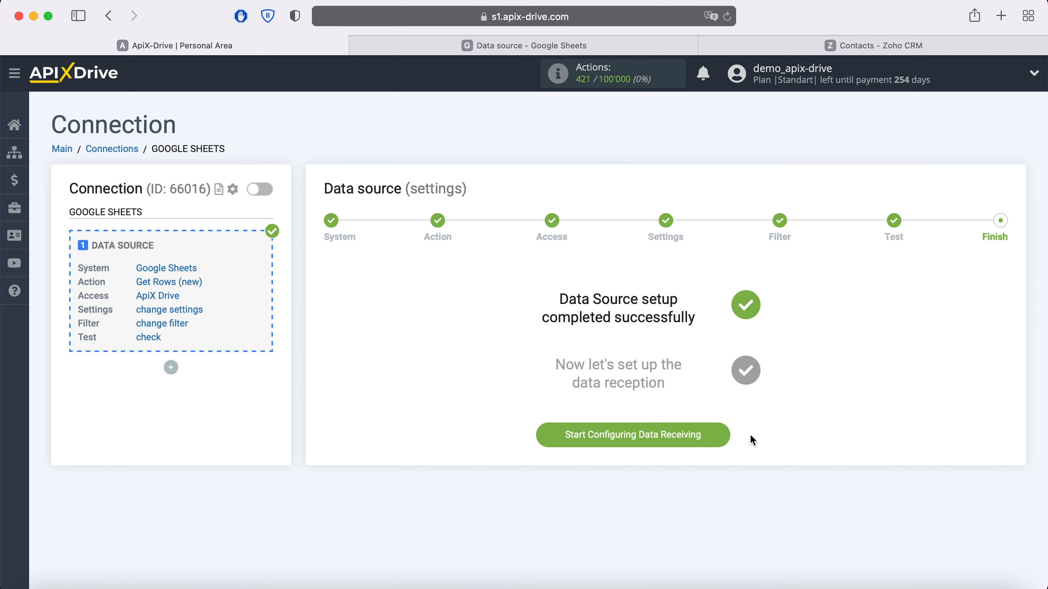
{"action": "left_click", "coordinate": [720, 436]}
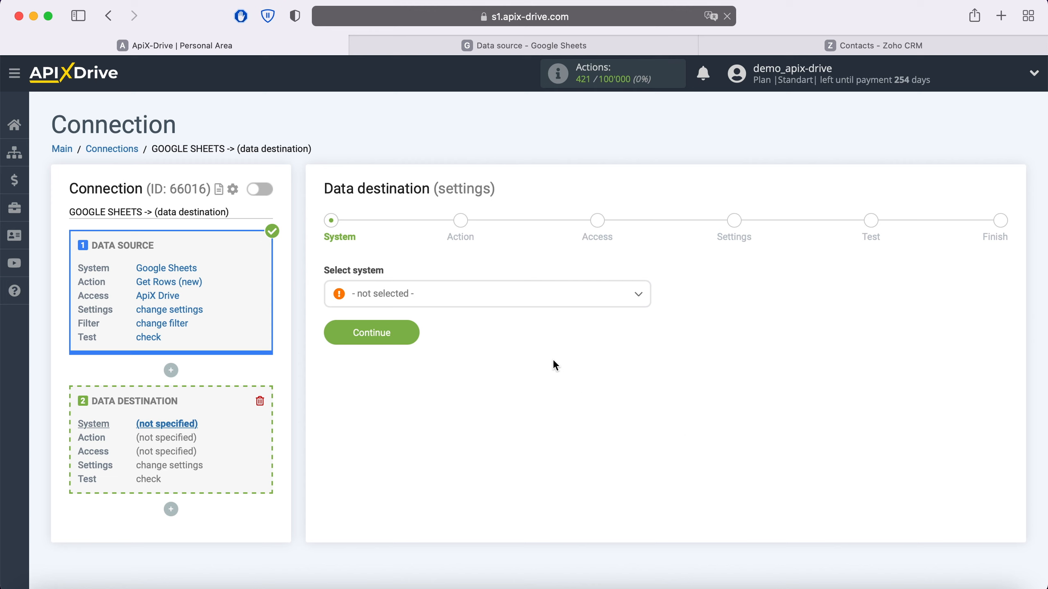
- Choose Zoho CRM as the destination system
{"action": "left_click", "coordinate": [503, 299]}
{"action": "scroll", "coordinate": [516, 372], "scroll_direction": "down", "scroll_amount": 15}
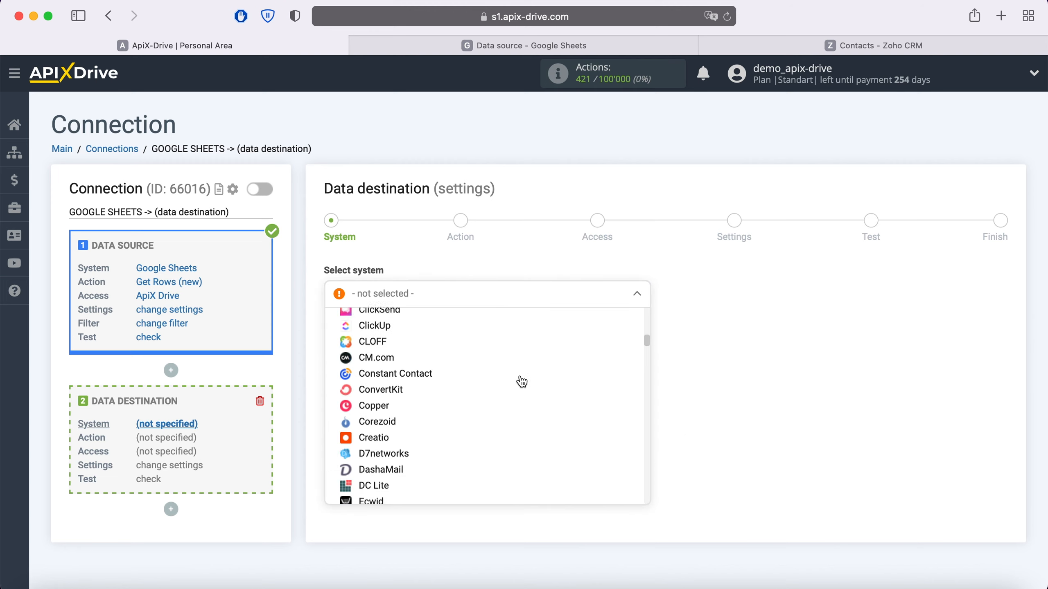
{"action": "scroll", "coordinate": [522, 382], "scroll_direction": "down", "scroll_amount": 20}
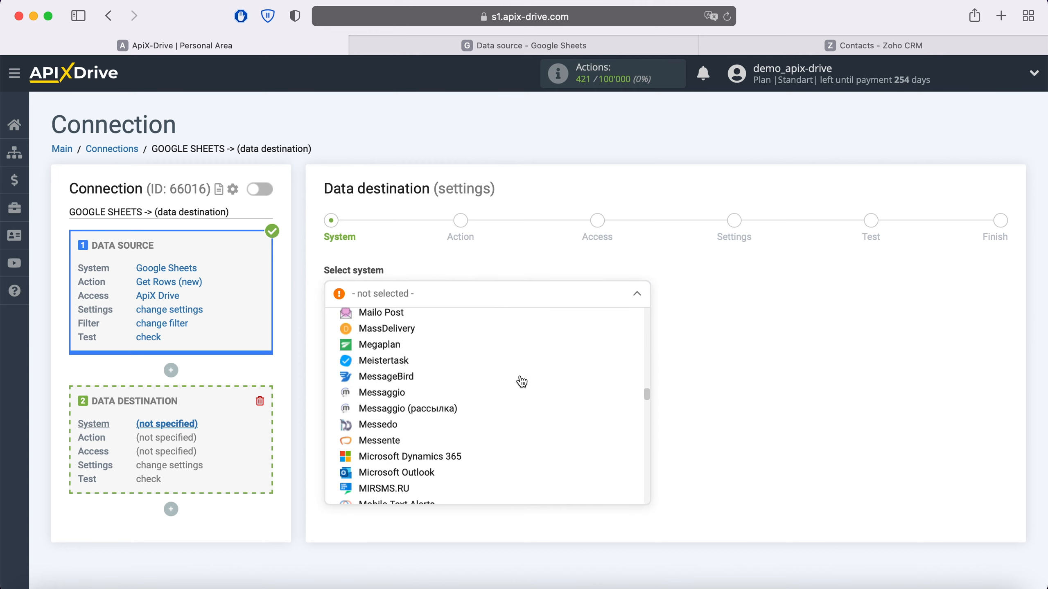
{"action": "scroll", "coordinate": [522, 382], "scroll_direction": "down", "scroll_amount": 20}
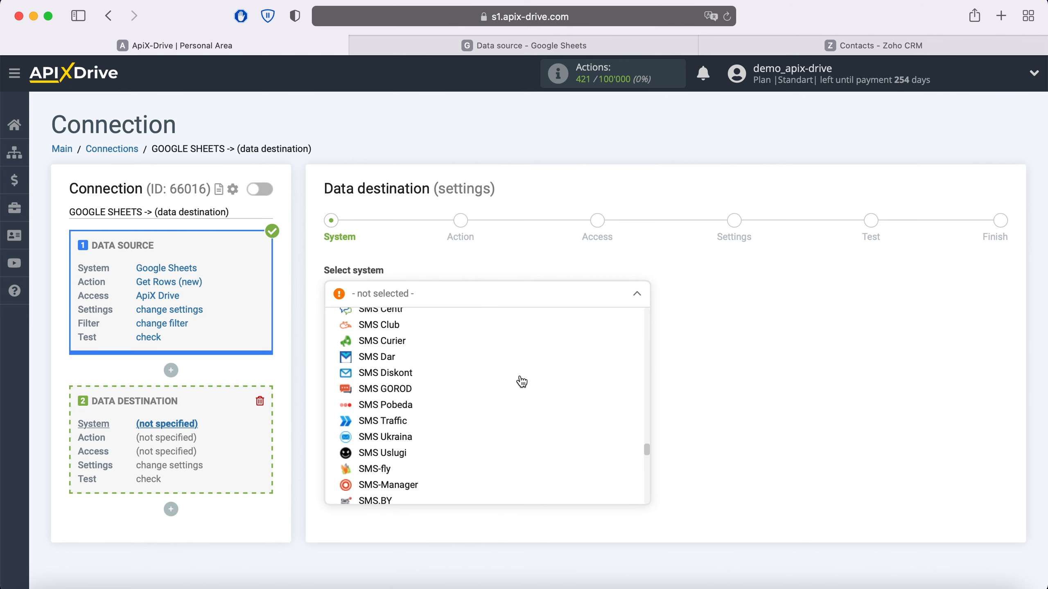
{"action": "scroll", "coordinate": [522, 382], "scroll_direction": "down", "scroll_amount": 20}
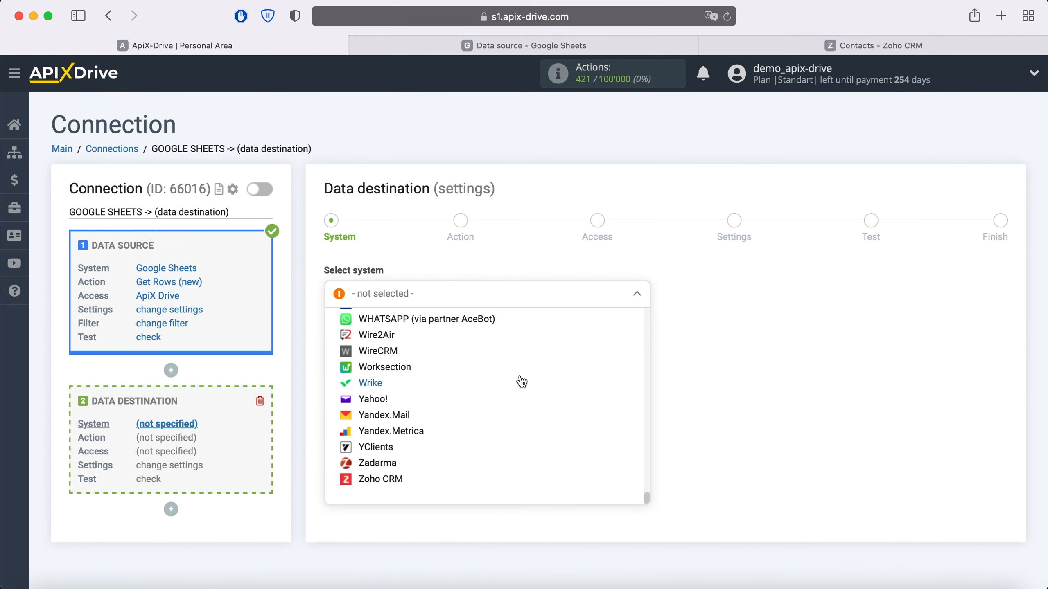
{"action": "left_click", "coordinate": [392, 480]}
{"action": "left_click", "coordinate": [408, 334]}
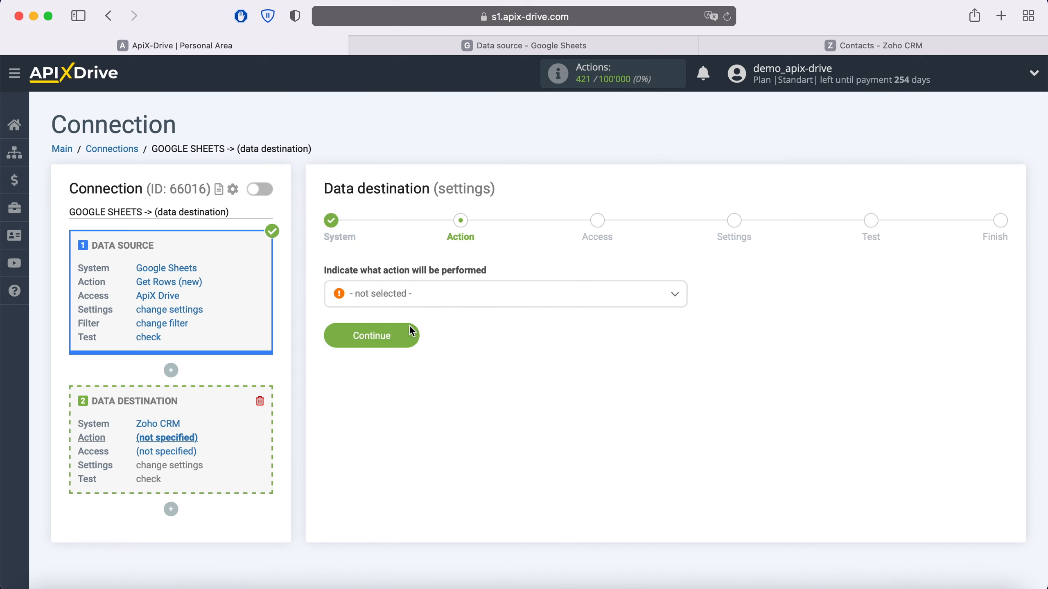
- Set the destination action to Create Contacts
{"action": "left_click", "coordinate": [426, 303]}
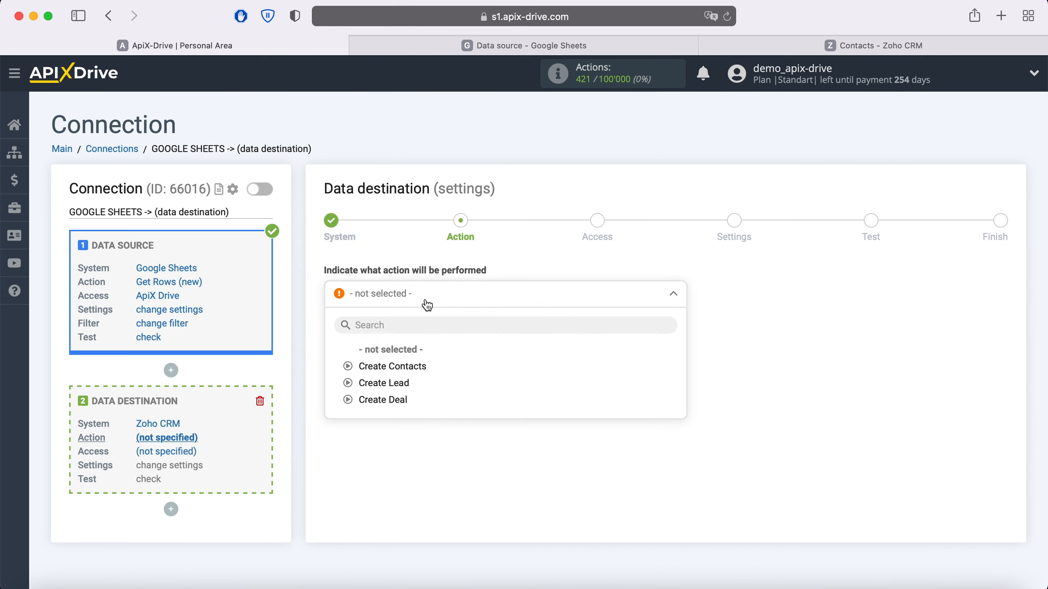
{"action": "left_click", "coordinate": [409, 365]}
{"action": "left_click", "coordinate": [408, 335]}
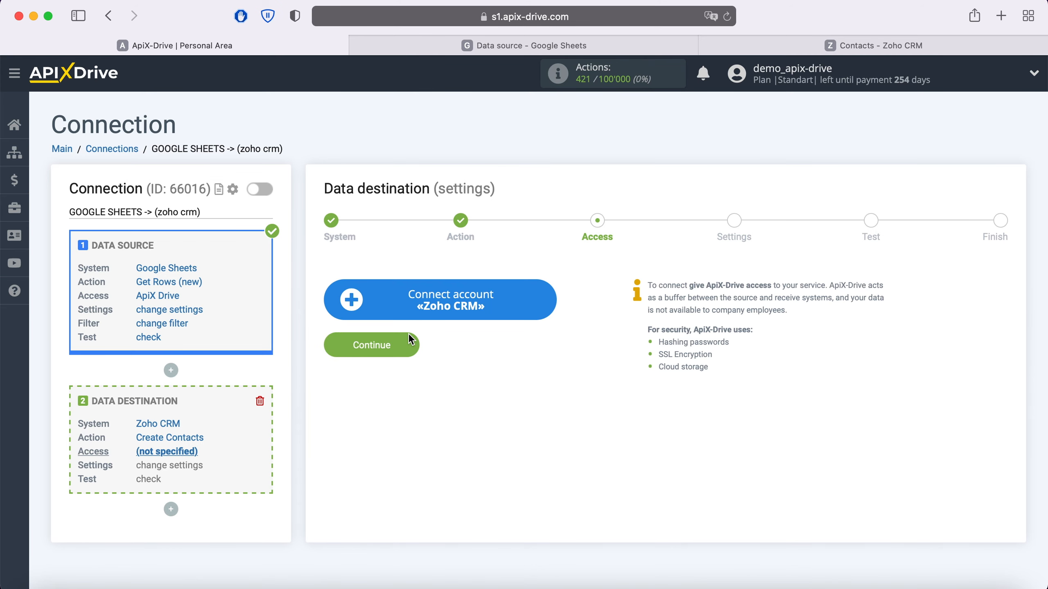
- Connect a Zoho CRM account by signing in with its e-mail and password
{"action": "left_click", "coordinate": [540, 301]}
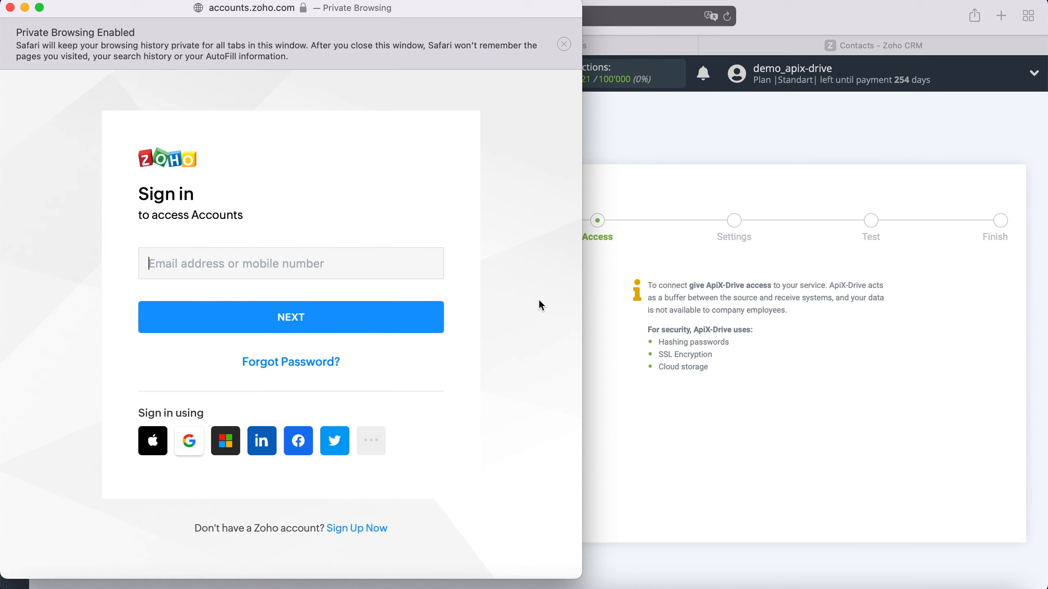
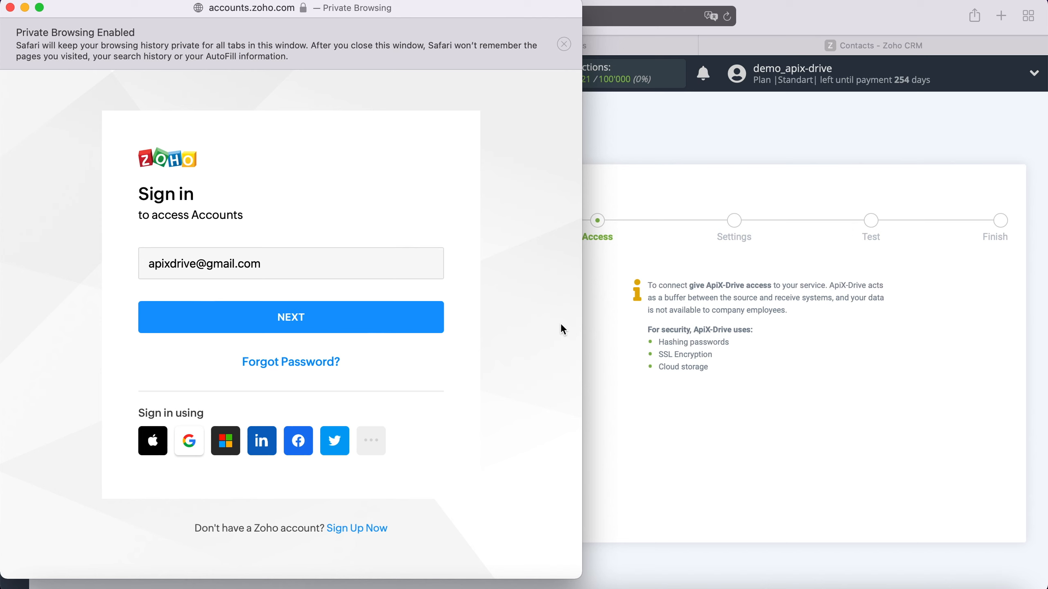
{"action": "left_click", "coordinate": [369, 324]}
{"action": "type", "text": "************"}
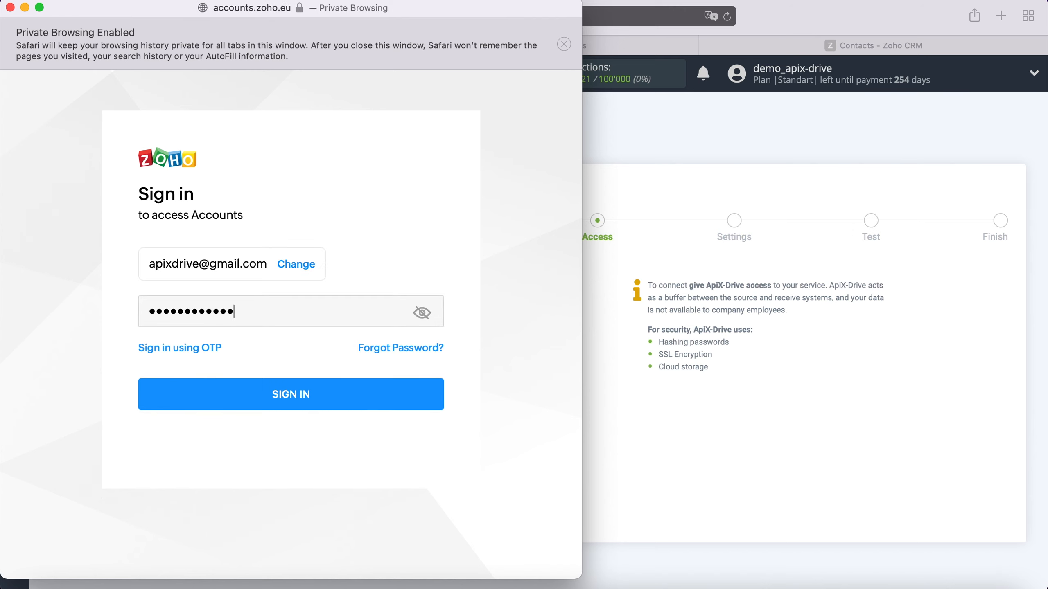
{"action": "left_click", "coordinate": [321, 396]}
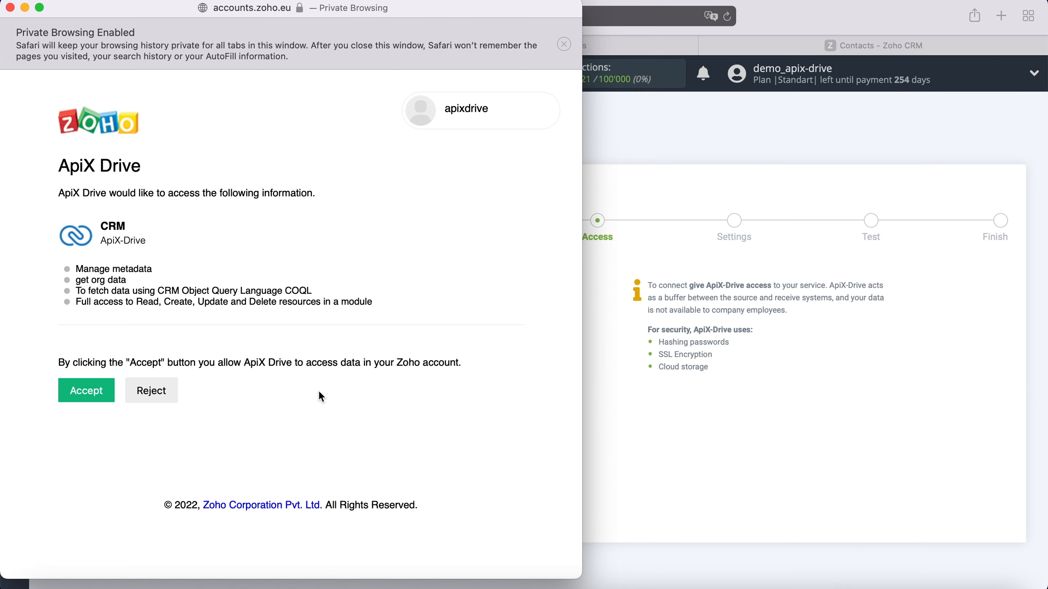
- Accept ApiX Drive's access request and select the newly connected Zoho account
{"action": "left_click", "coordinate": [82, 388]}
{"action": "left_click", "coordinate": [371, 291]}
{"action": "left_click", "coordinate": [409, 365]}
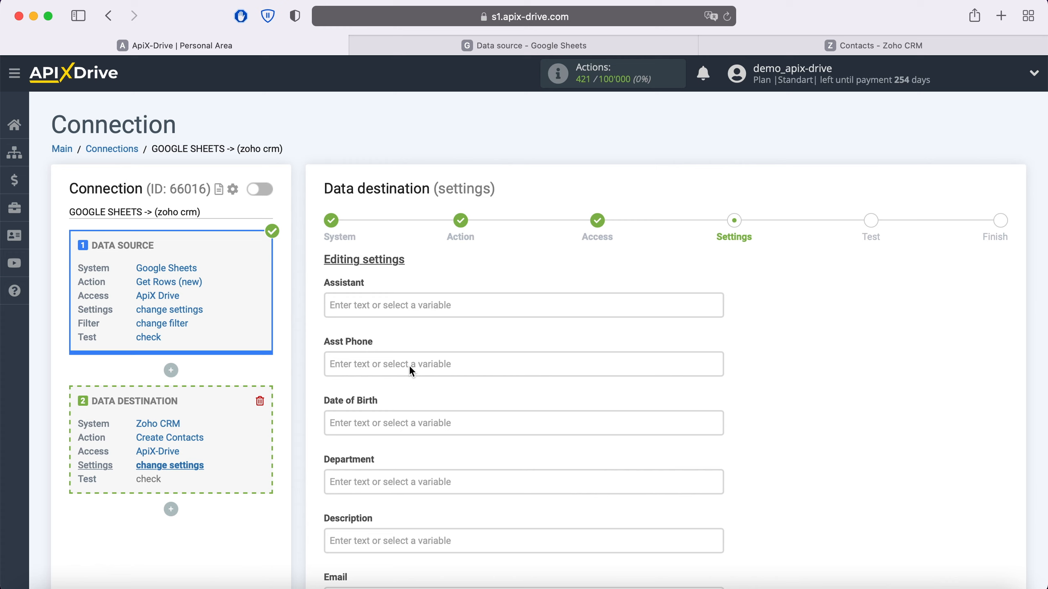
- Insert the Column A date and Column B time variables into Description
{"action": "scroll", "coordinate": [410, 365], "scroll_direction": "down", "scroll_amount": 9}
{"action": "left_click", "coordinate": [442, 163]}
{"action": "left_click", "coordinate": [442, 331]}
{"action": "left_click", "coordinate": [442, 356]}
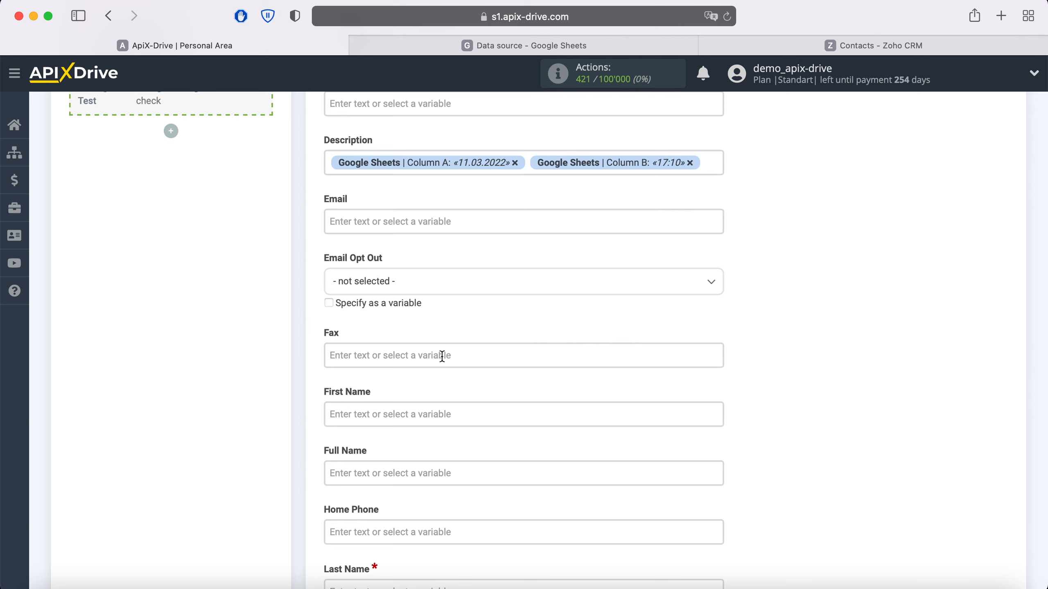
- Prefix Description with 'New row' and add a second line starting 'Product'
{"action": "left_click", "coordinate": [332, 162]}
{"action": "type", "text": "New"}
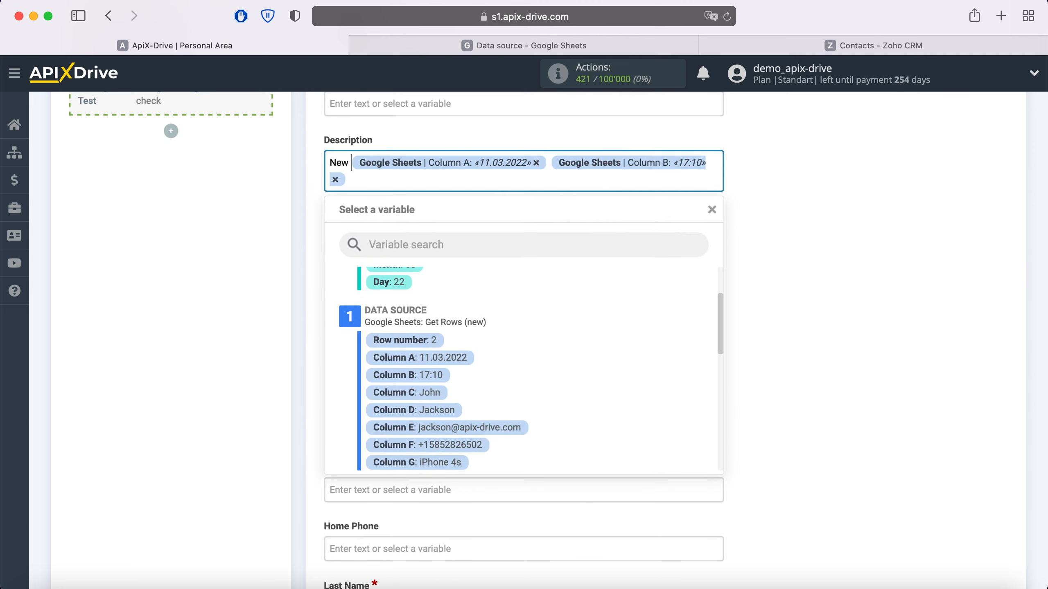
{"action": "type", "text": " row"}
{"action": "left_click", "coordinate": [406, 180]}
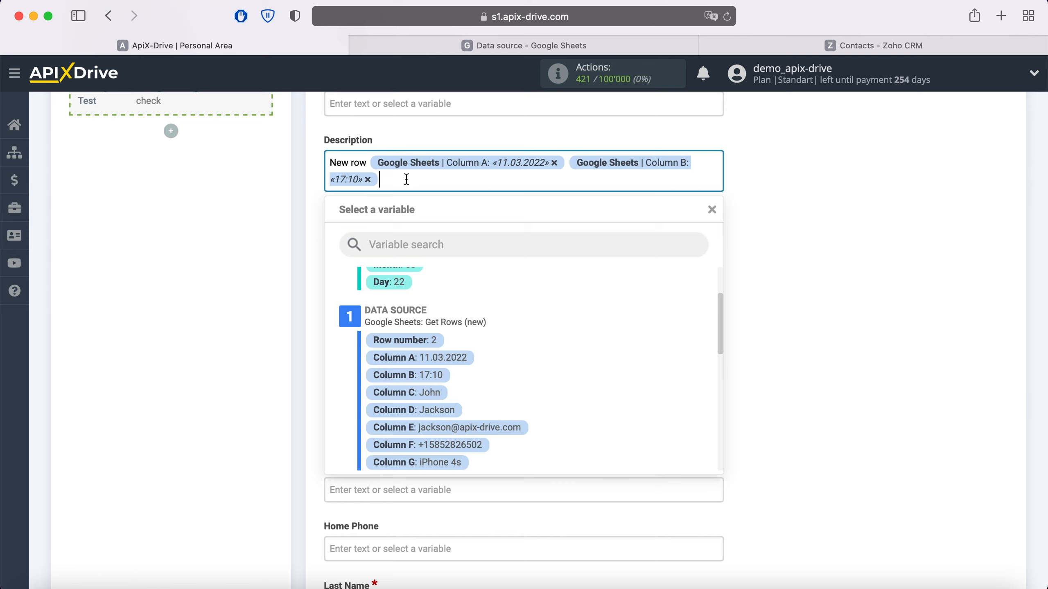
{"action": "key", "text": "Return"}
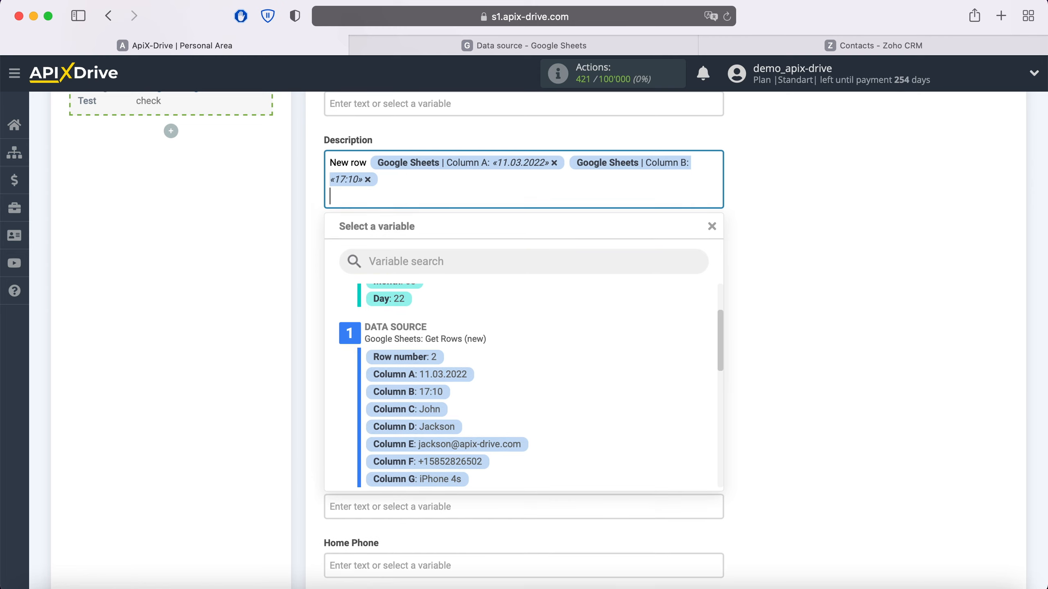
{"action": "type", "text": "Product"}
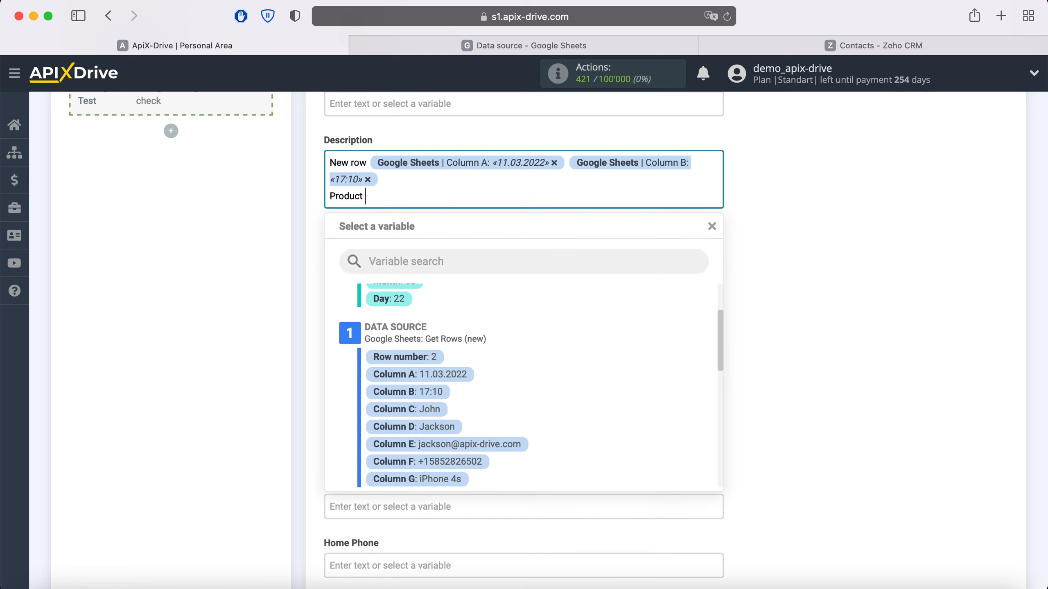